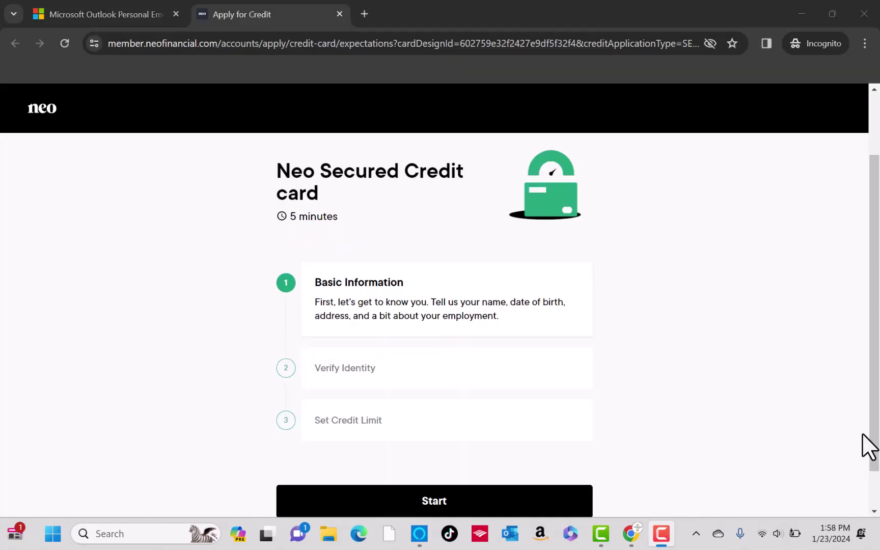
scroll(862, 434, "down", 1)
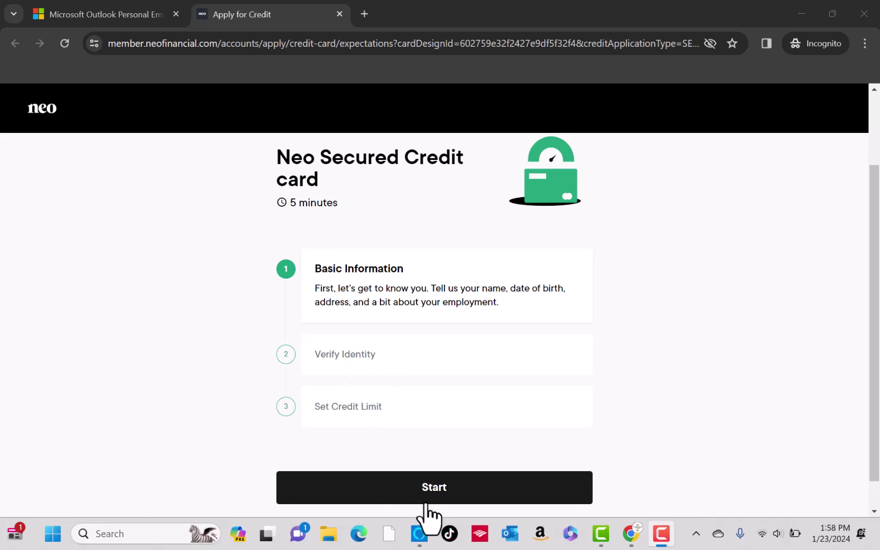
- Start the secured card application and submit details with move-in 'More than a year ago'
left_click(426, 490)
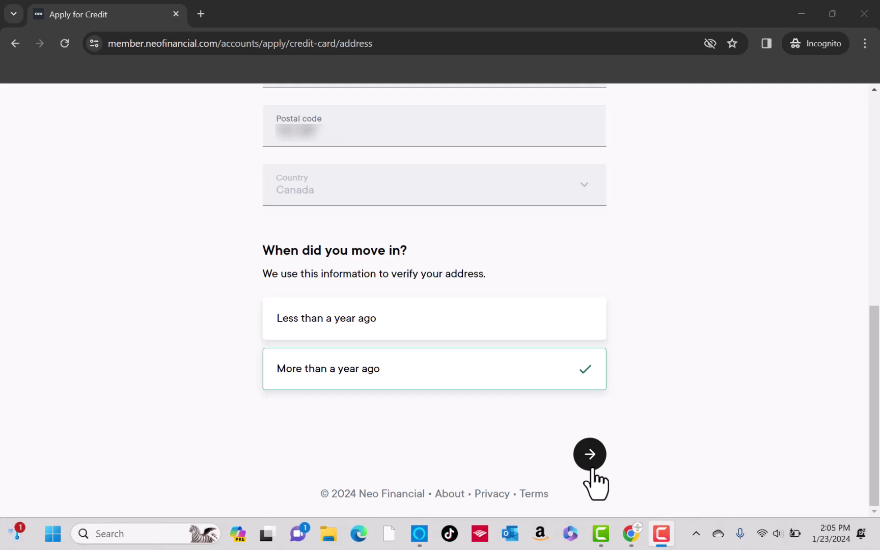
left_click(590, 455)
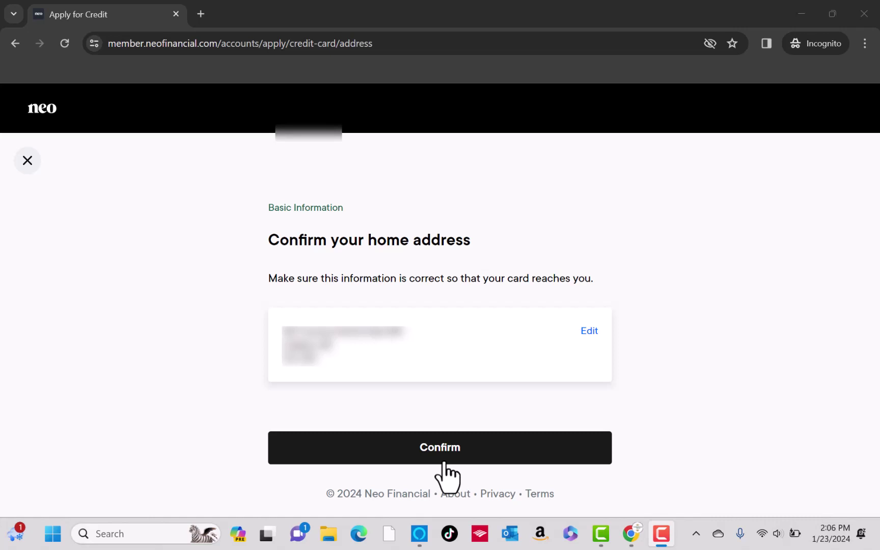
- Confirm the home address is correct and open the Employment status list
left_click(446, 457)
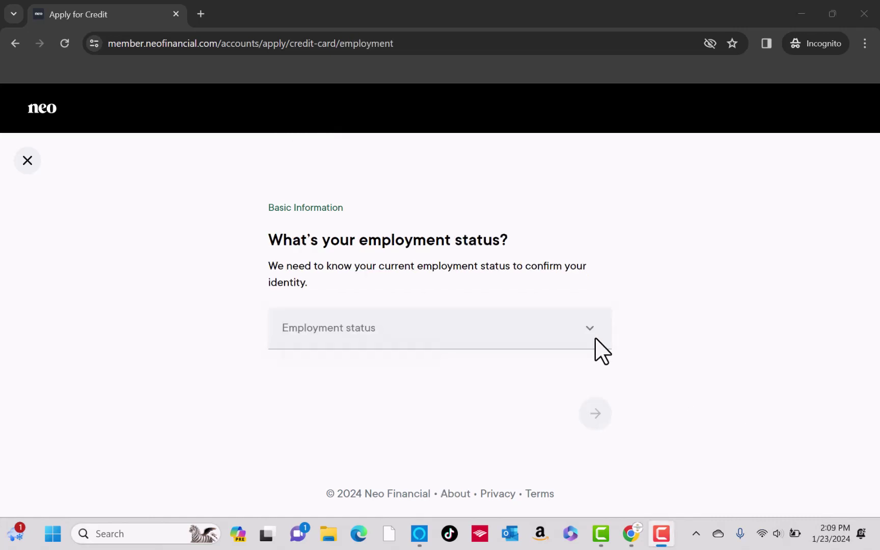
left_click(590, 329)
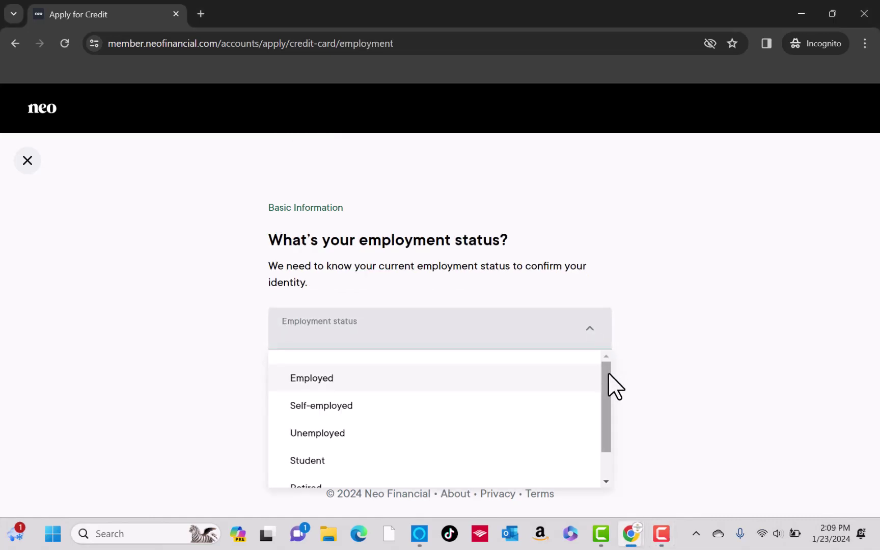
left_click_drag(608, 371, 614, 386)
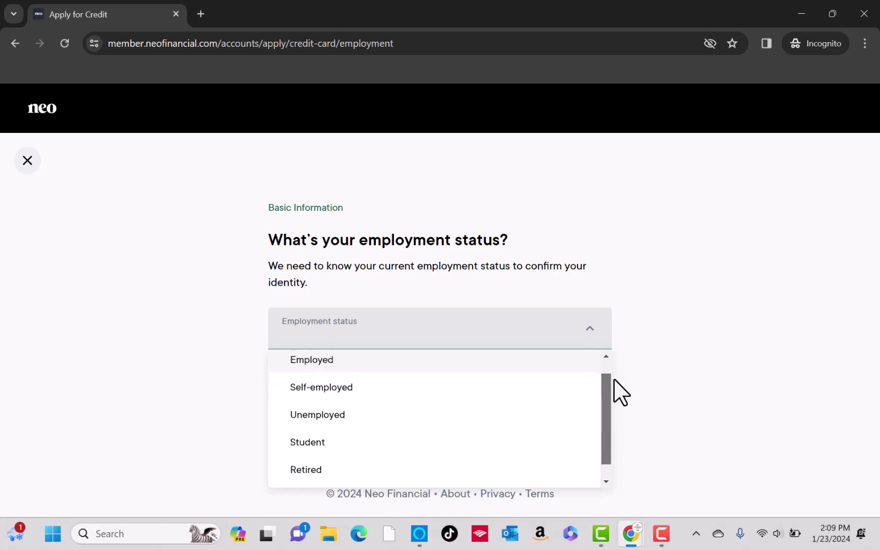
left_click_drag(614, 385, 613, 399)
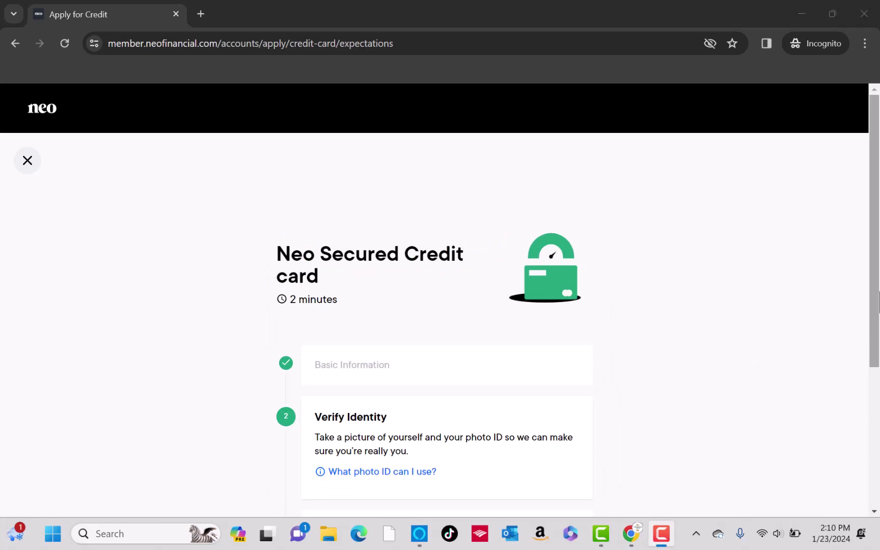
scroll(475, 461, "down", 4)
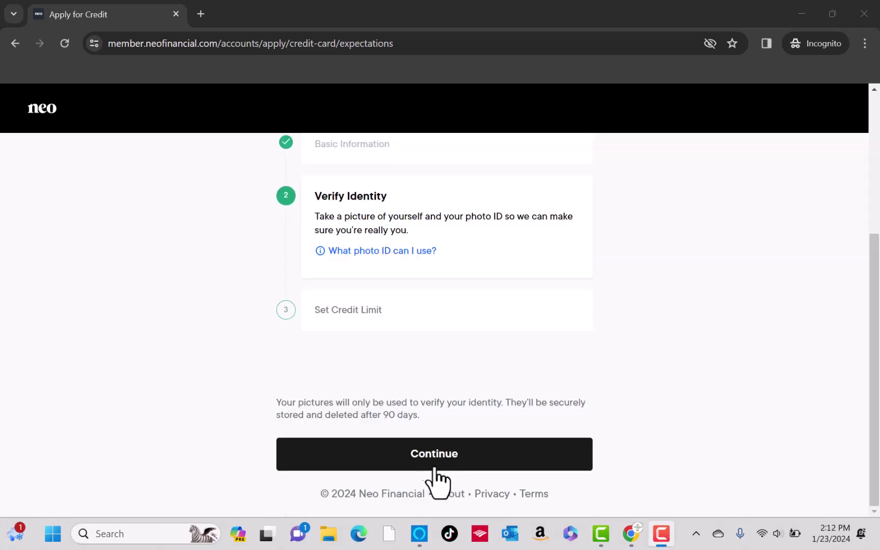